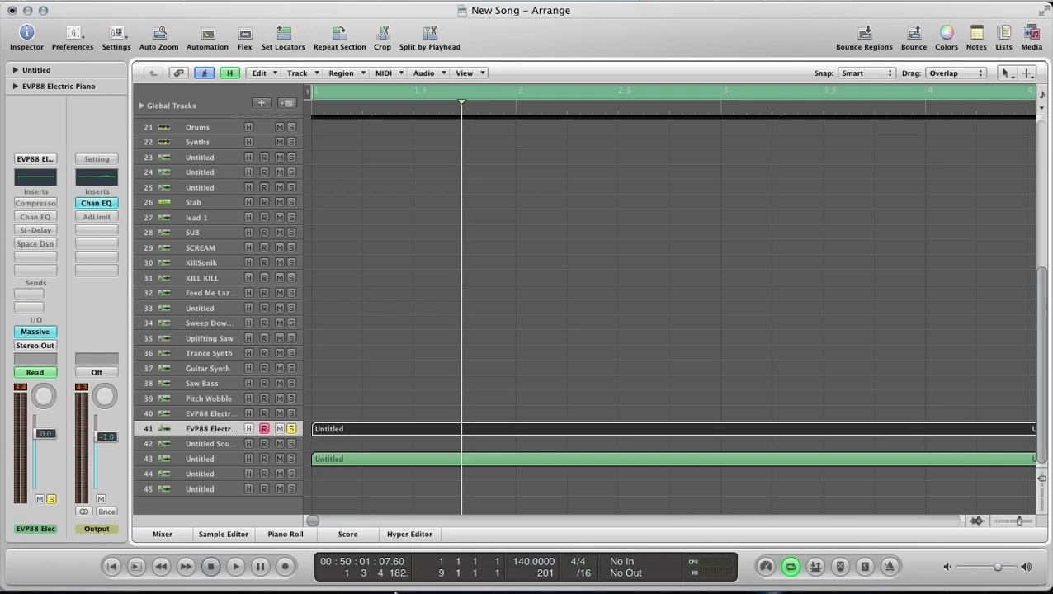
Play Feed Me's Blood Red in iTunes as a reference, pause it, and minimize iTunes.
mouse_move(394, 590)
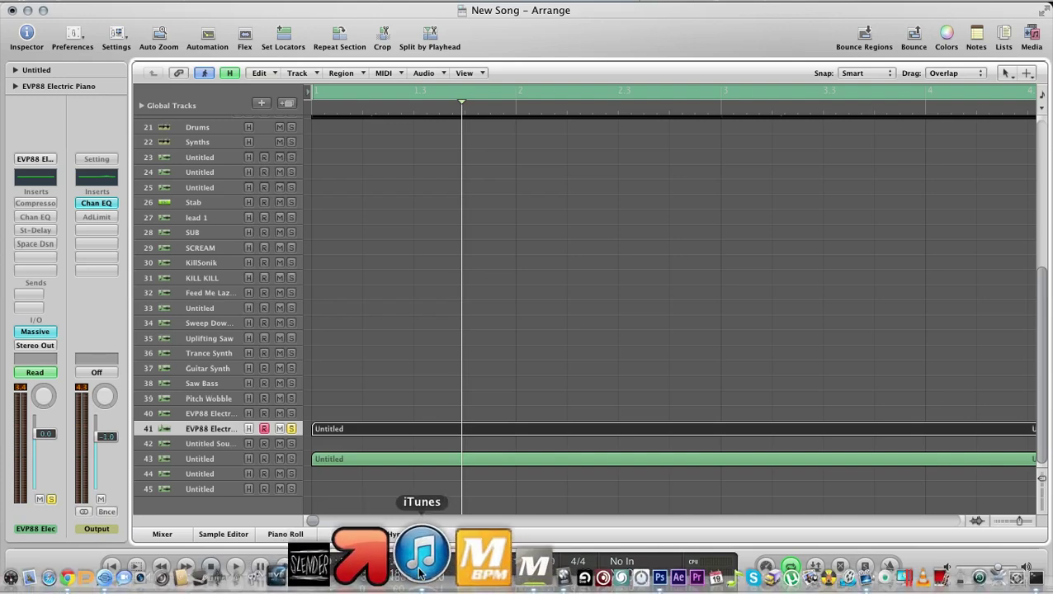
mouse_move(452, 590)
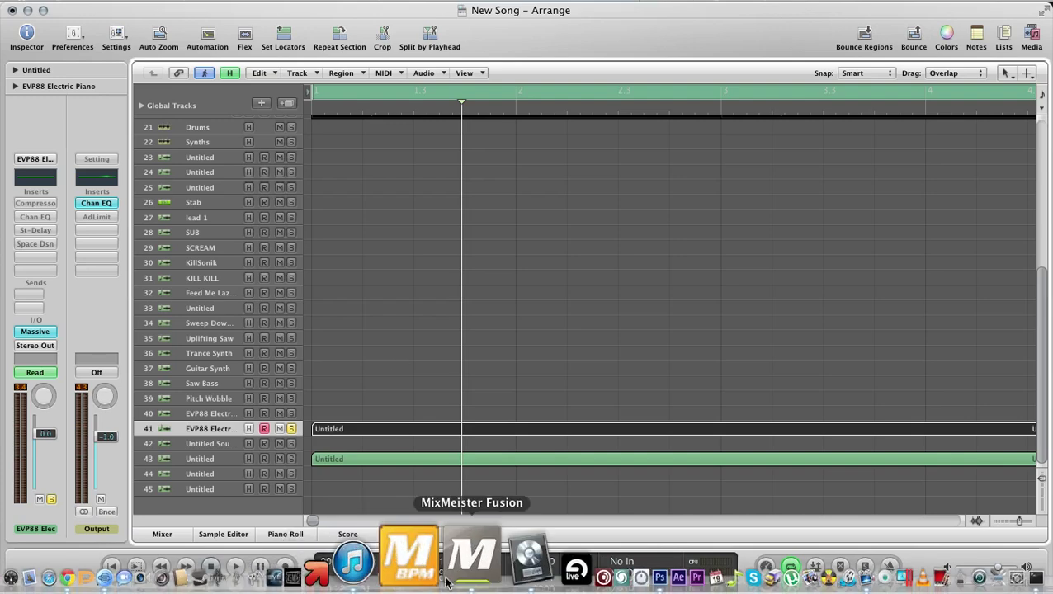
click(430, 577)
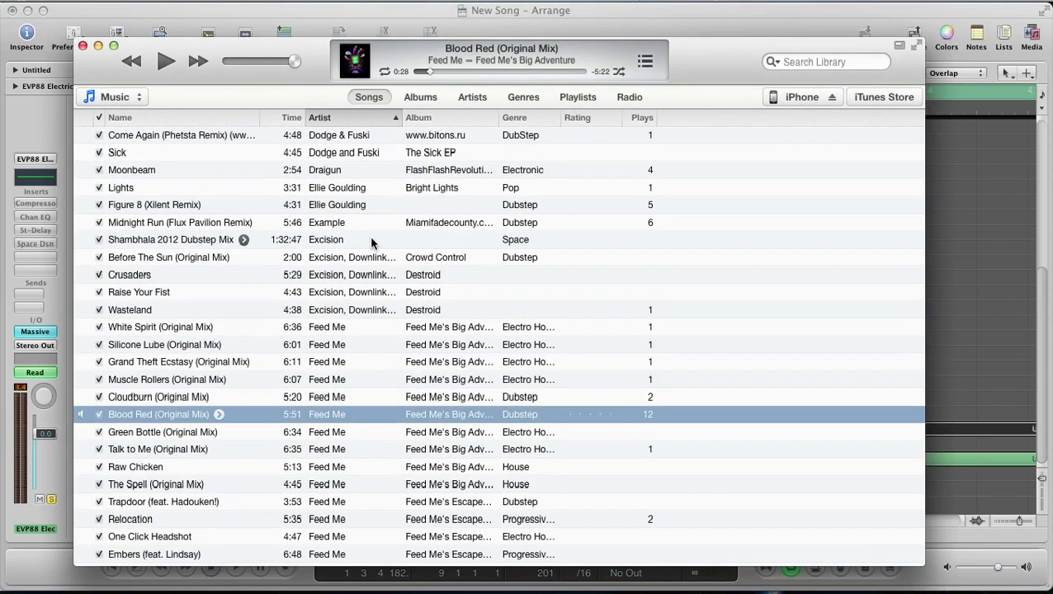
key(Return)
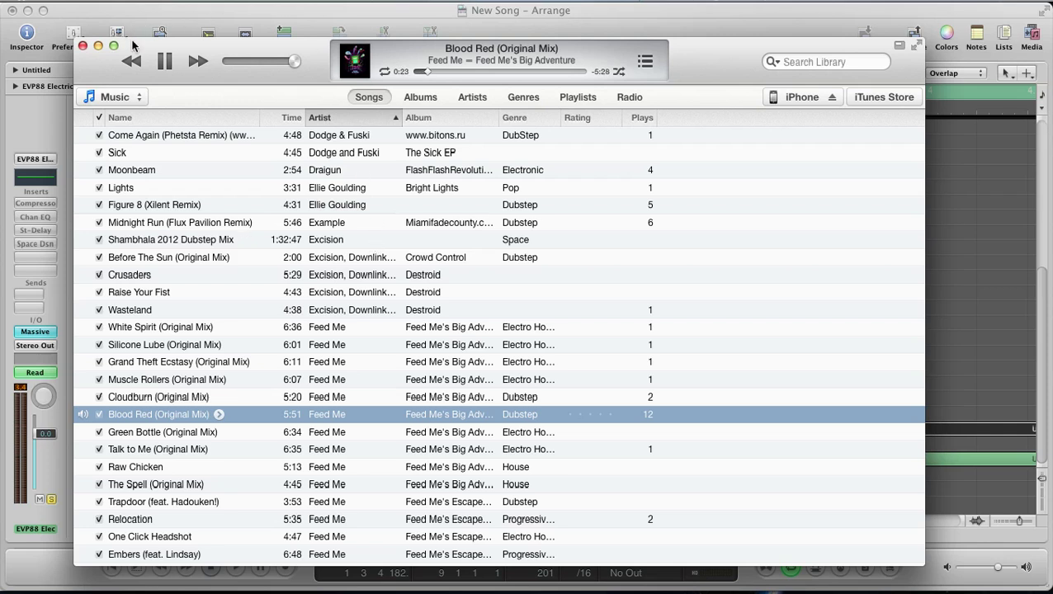
key(space)
click(99, 47)
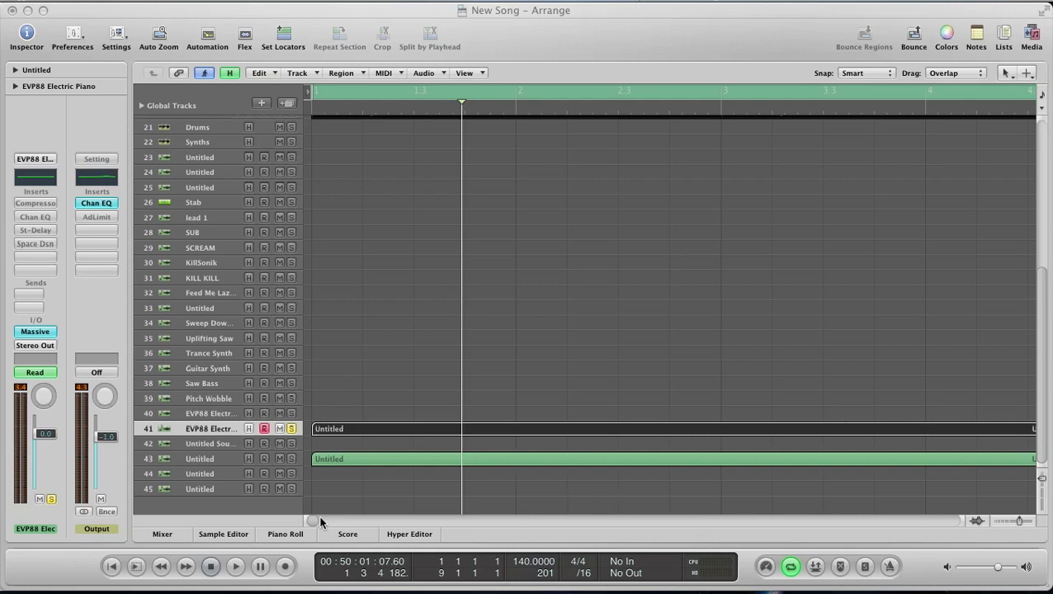
Scroll the Arrange back to the project start and play the project.
drag(316, 522, 294, 520)
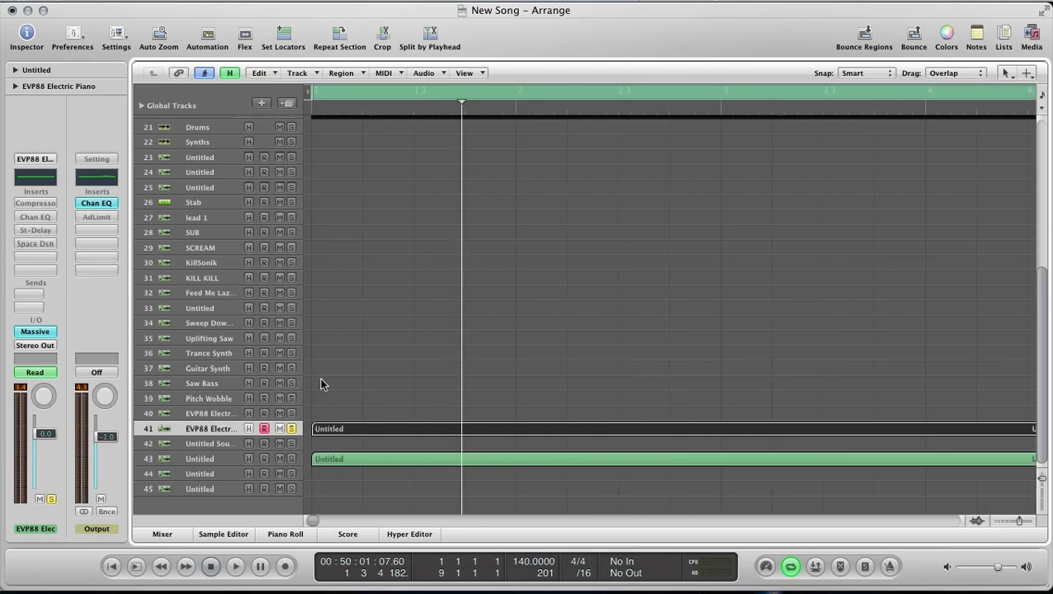
key(space)
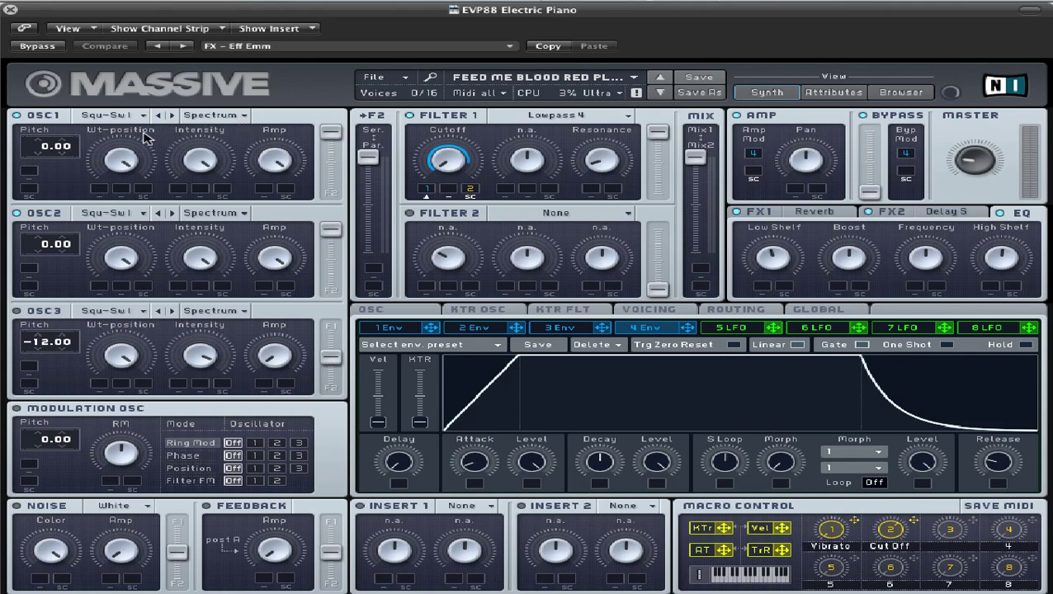
click(112, 118)
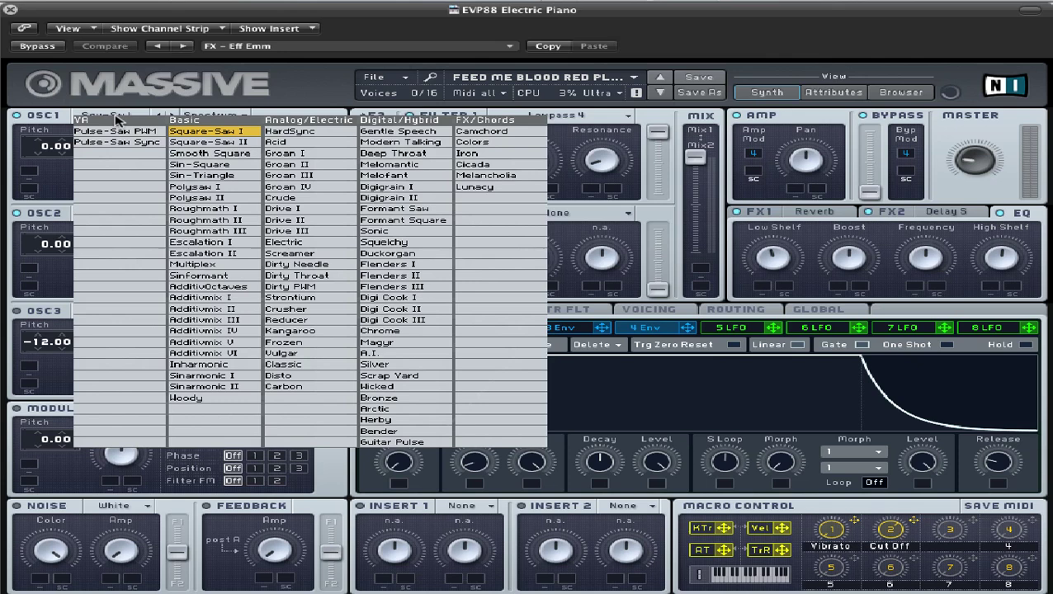
click(121, 87)
click(108, 216)
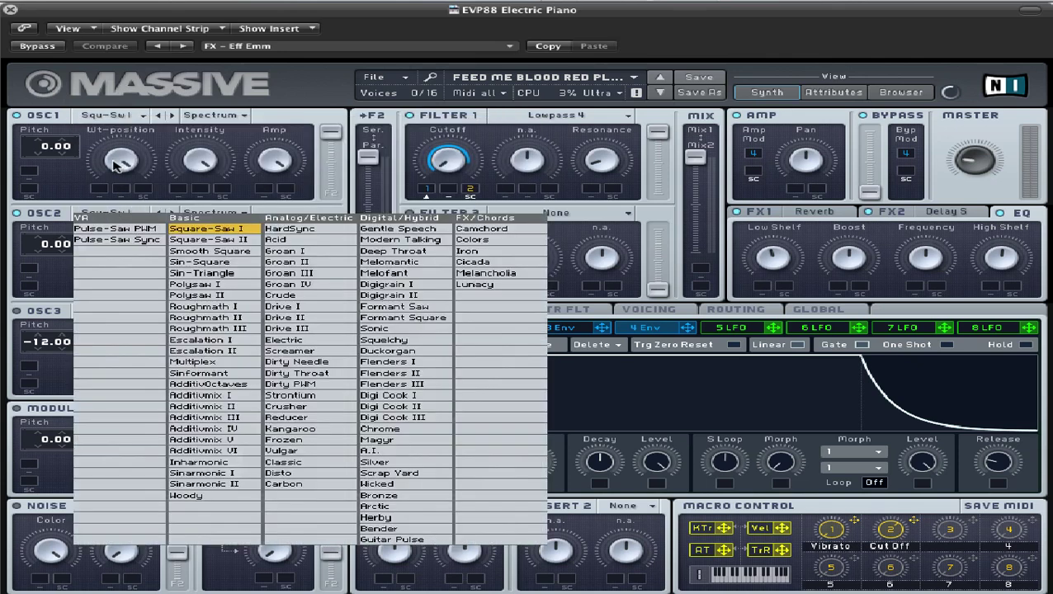
click(129, 82)
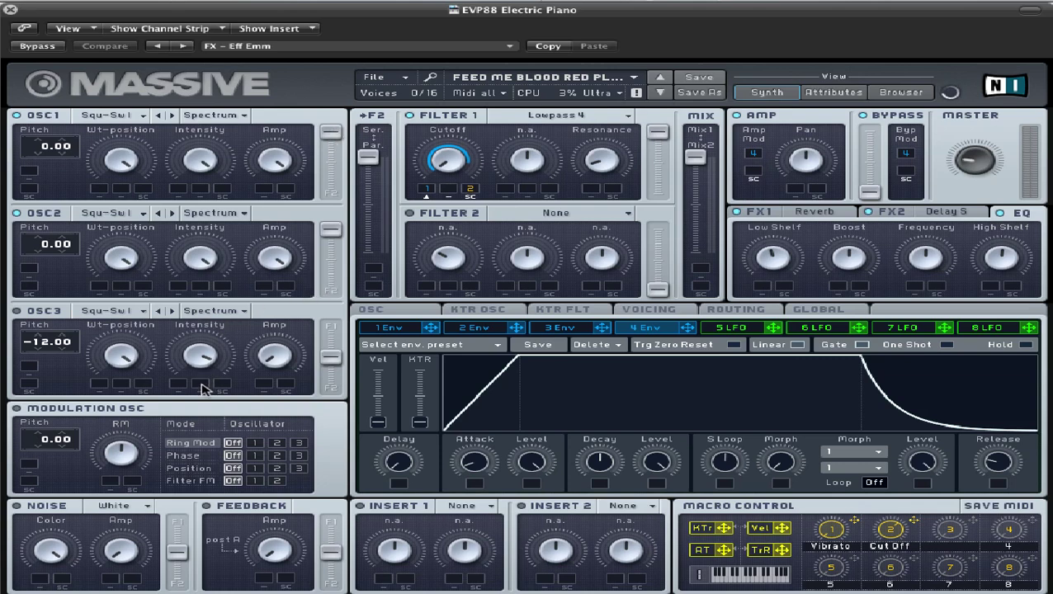
Clear the Vibrato assignment from Massive's macro knob 1.
right_click(855, 523)
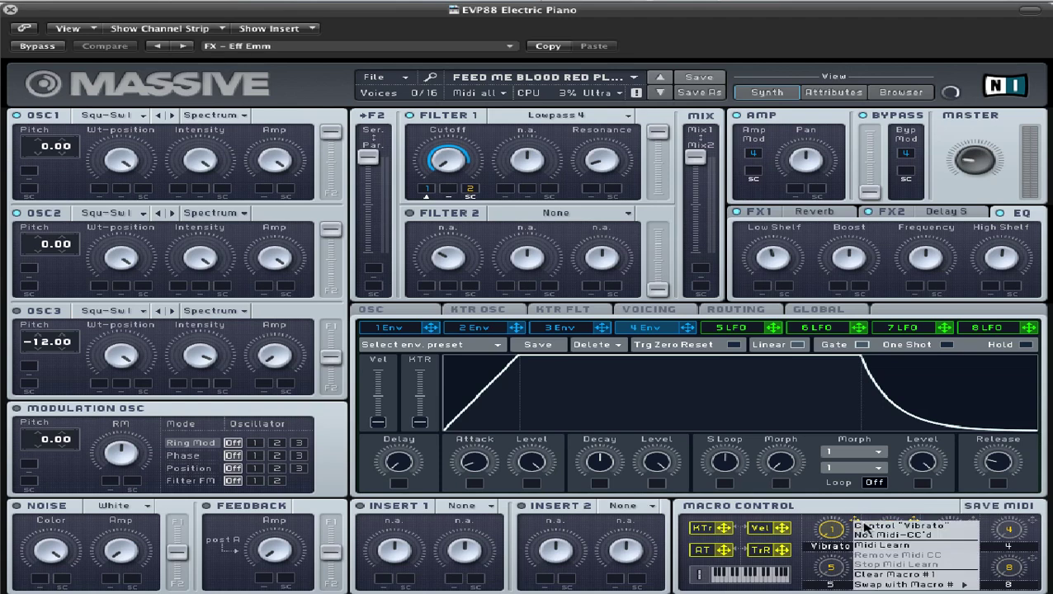
click(878, 576)
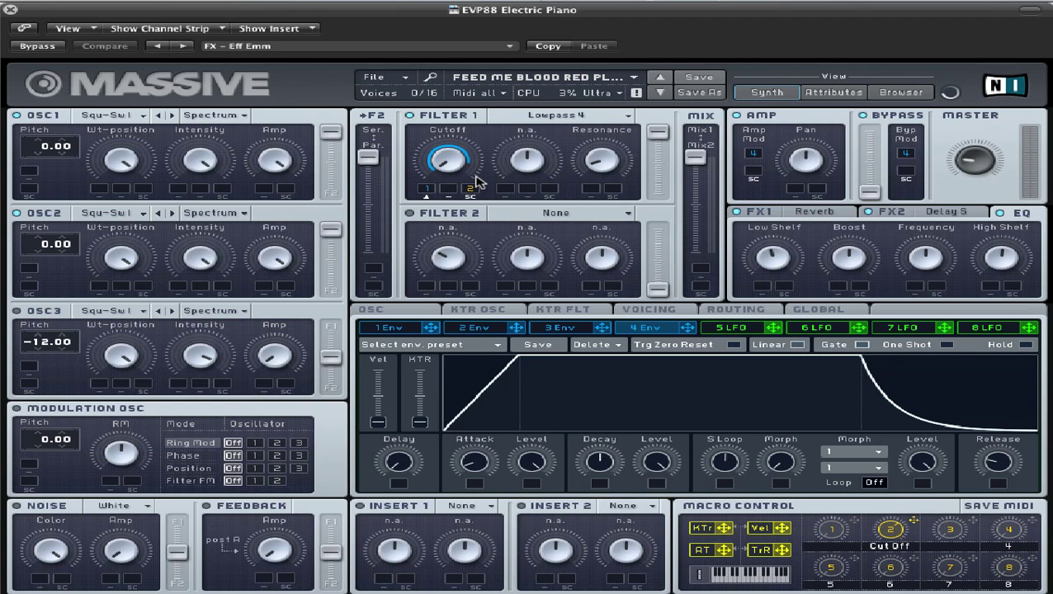
Display envelope 1's sharp pluck shape and adjust its Level knob.
click(409, 328)
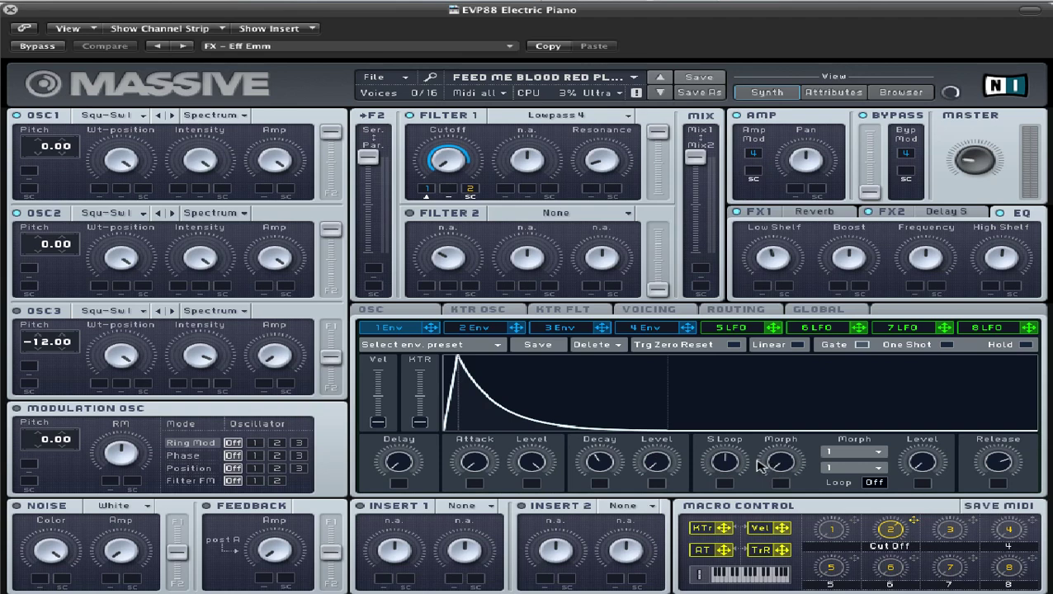
click(938, 468)
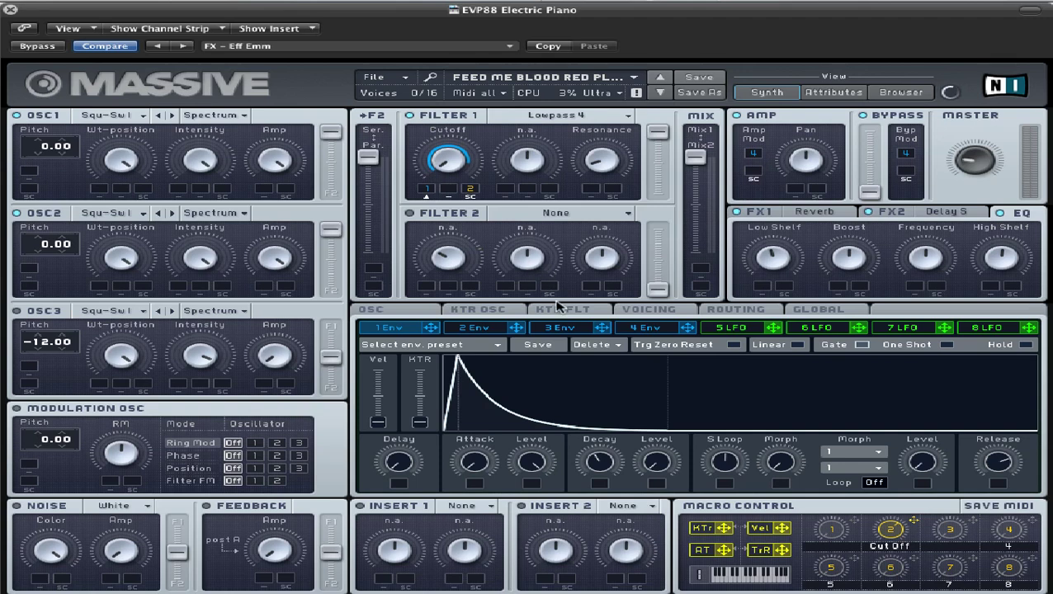
Browse Massive's pitch, key-tracking, voicing, routing and global settings pages.
click(421, 316)
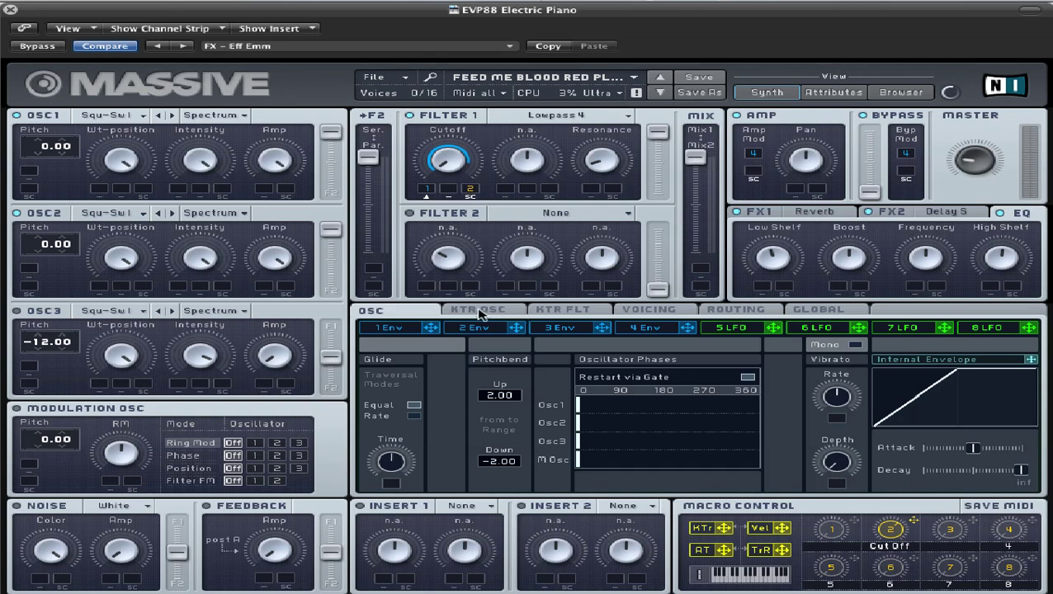
click(487, 313)
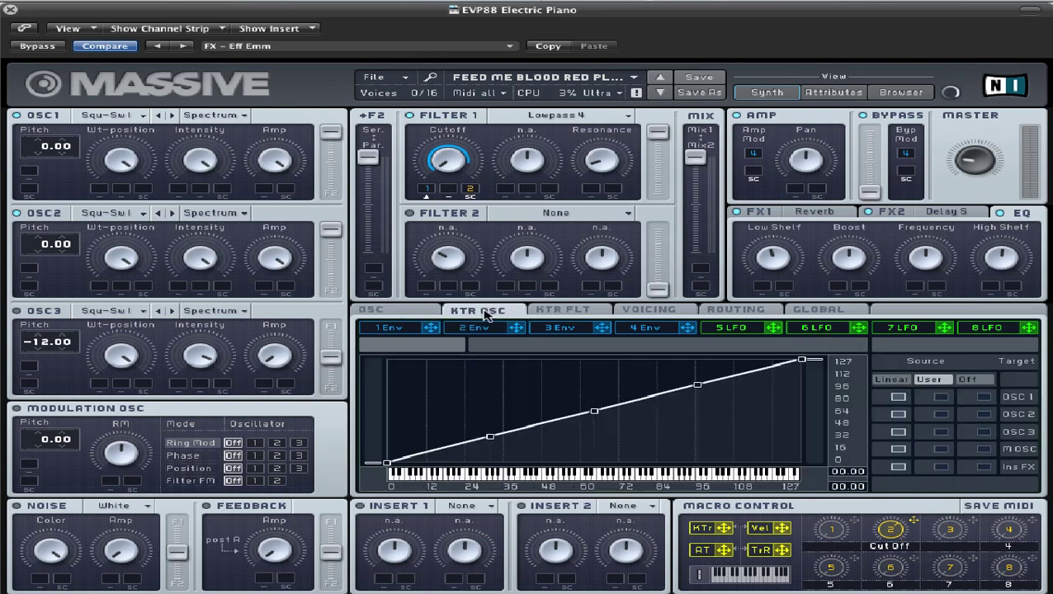
click(551, 316)
click(672, 312)
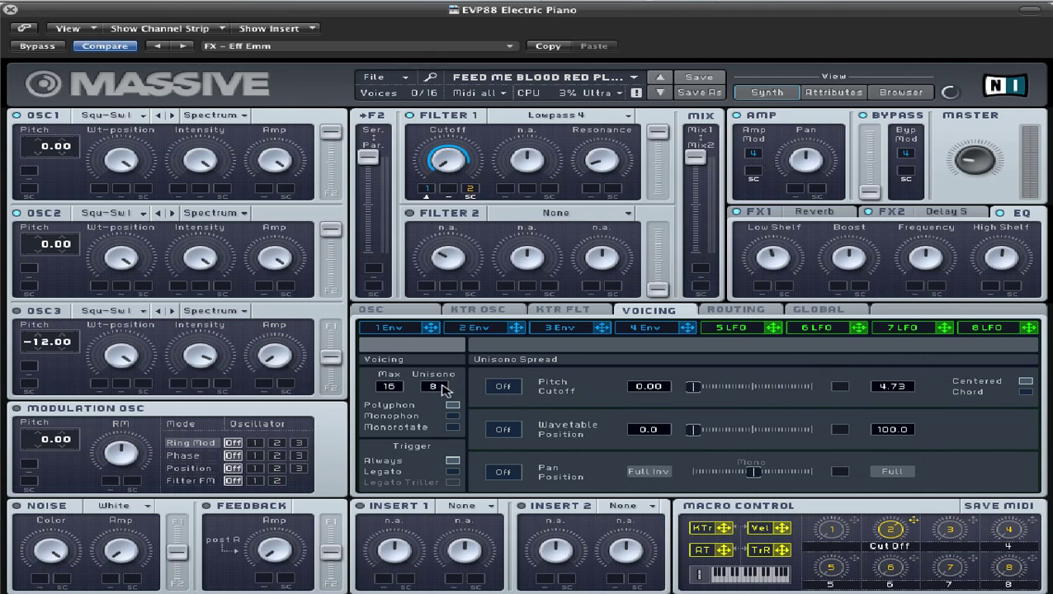
click(742, 314)
click(795, 311)
Set the LFO curve to a sine wave and display envelope 4.
click(749, 328)
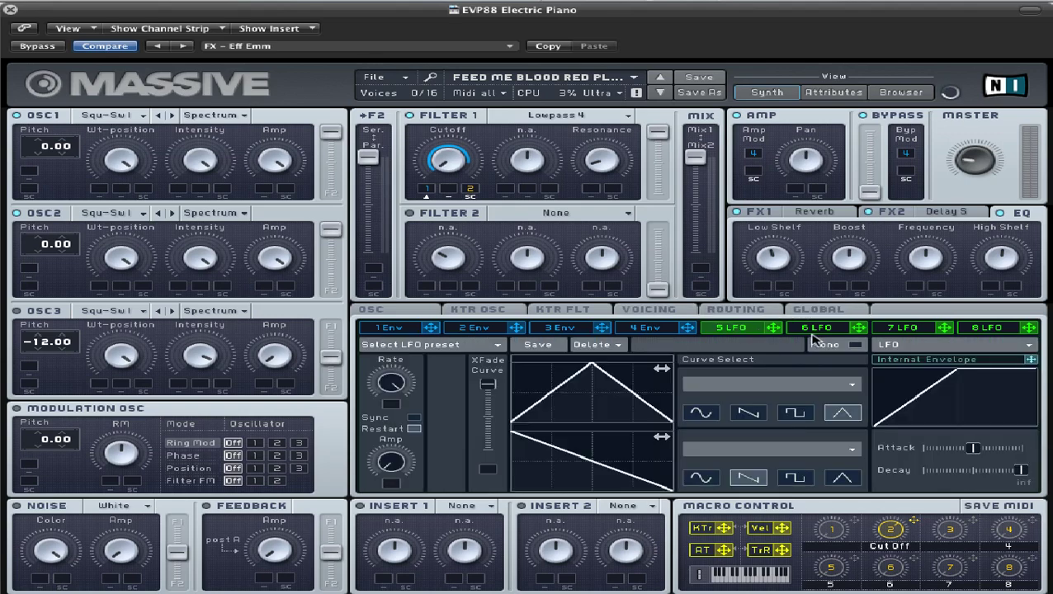
click(817, 332)
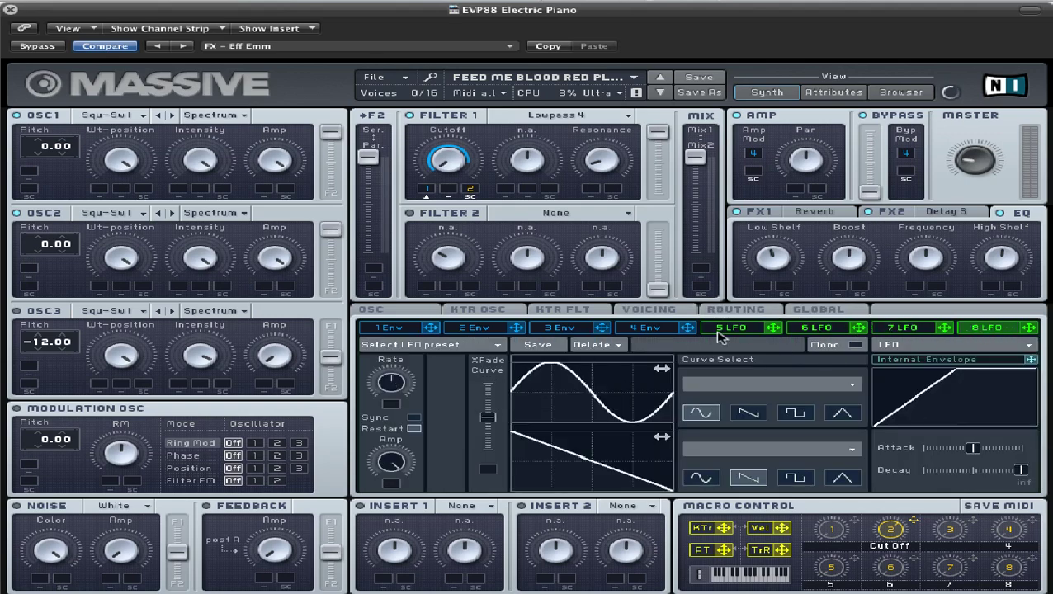
click(643, 328)
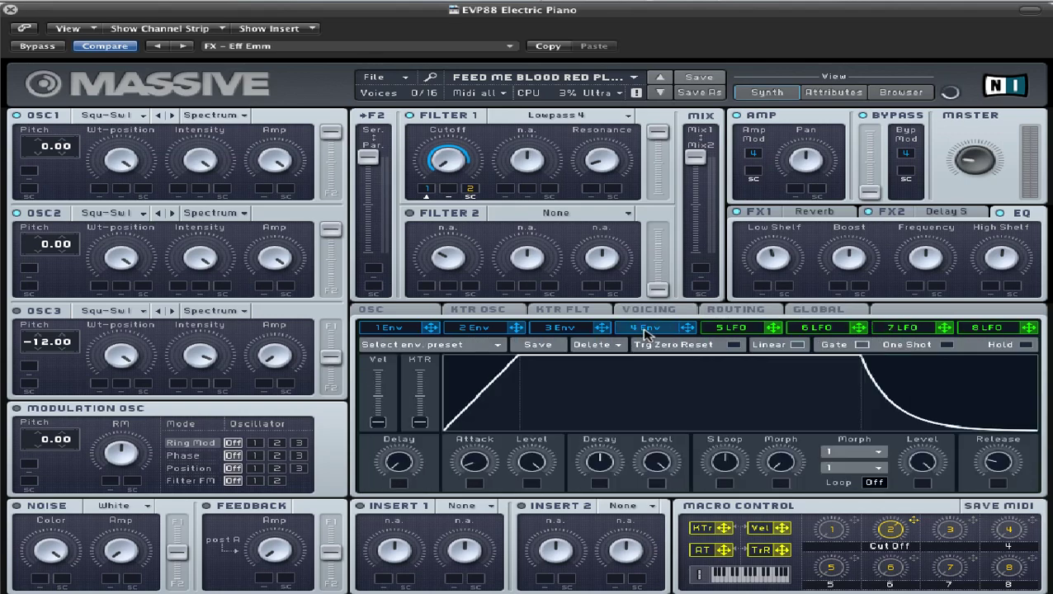
Review the FX1 Reverb, then the FX2 Delay S at 1/8 left and 3/16 right.
click(788, 214)
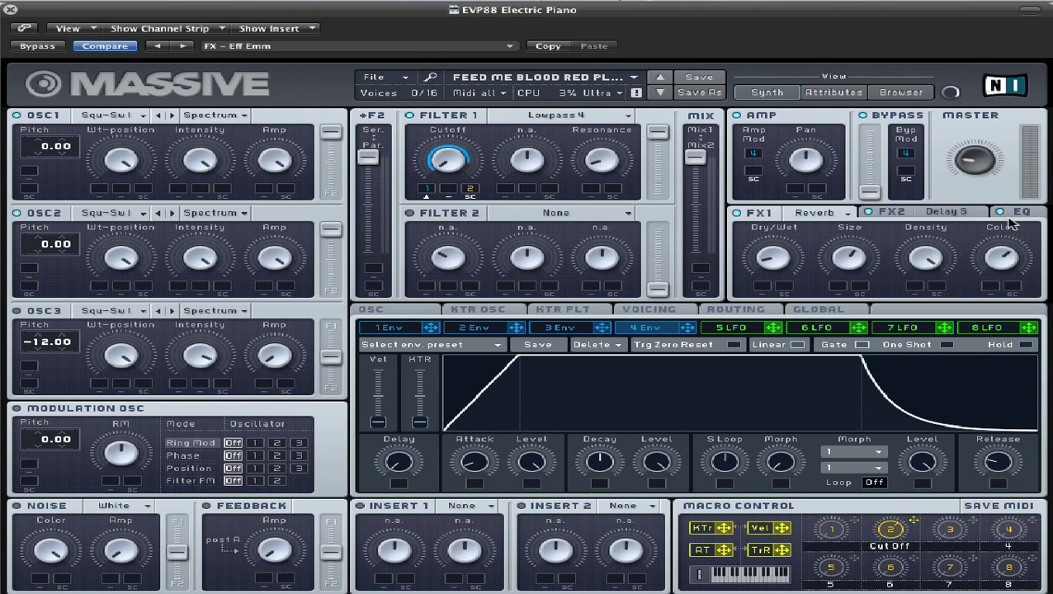
click(961, 215)
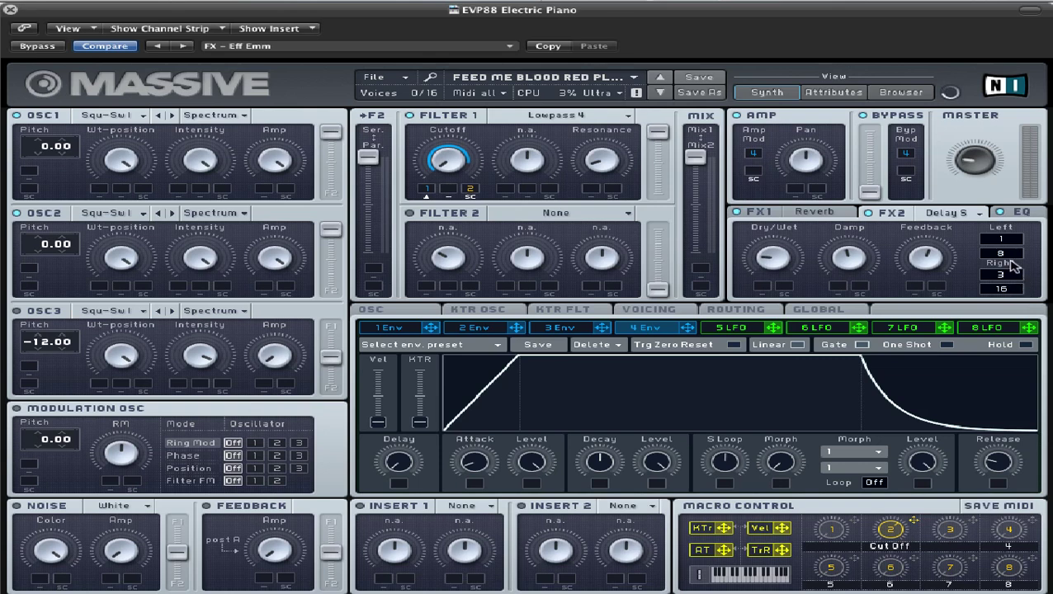
click(1021, 216)
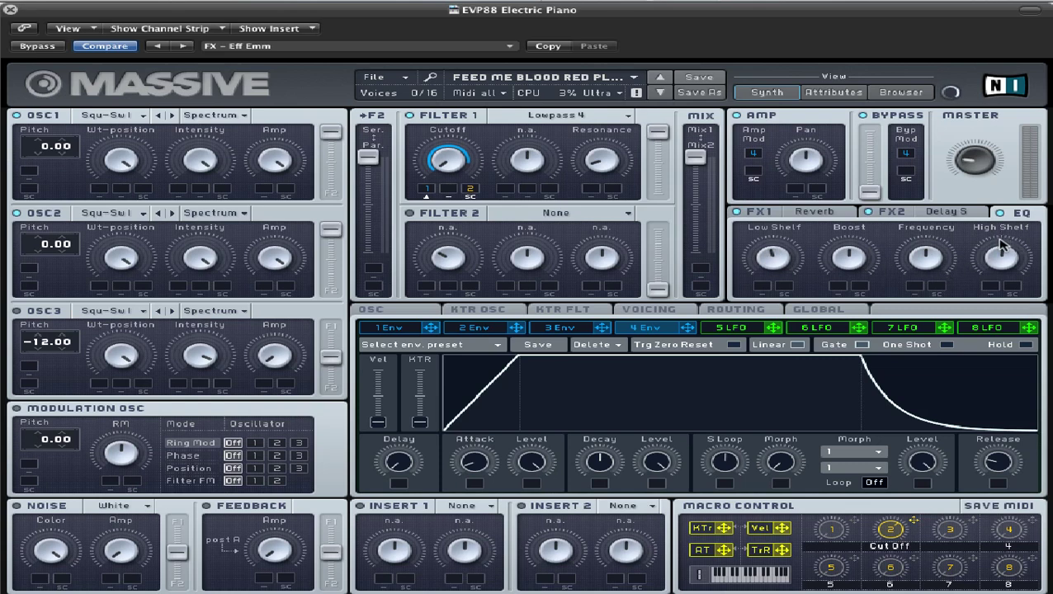
click(967, 215)
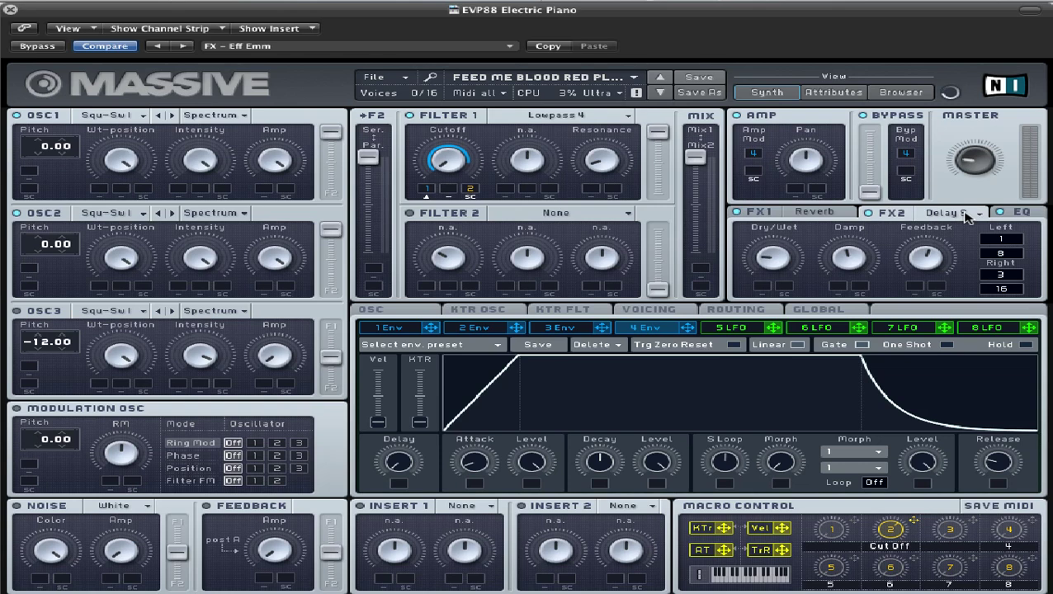
click(967, 215)
click(886, 243)
Audition the pluck patch on the Caps Lock keyboard, then close the keyboard and the Massive window.
key(Caps_Lock)
key(g)
key(h)
key(s)
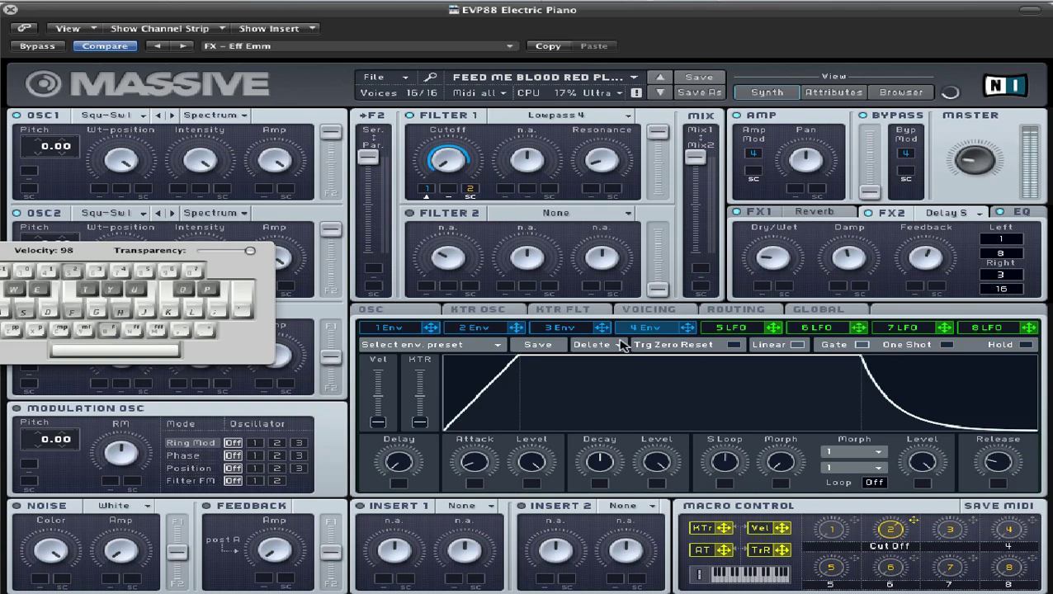
key(k)
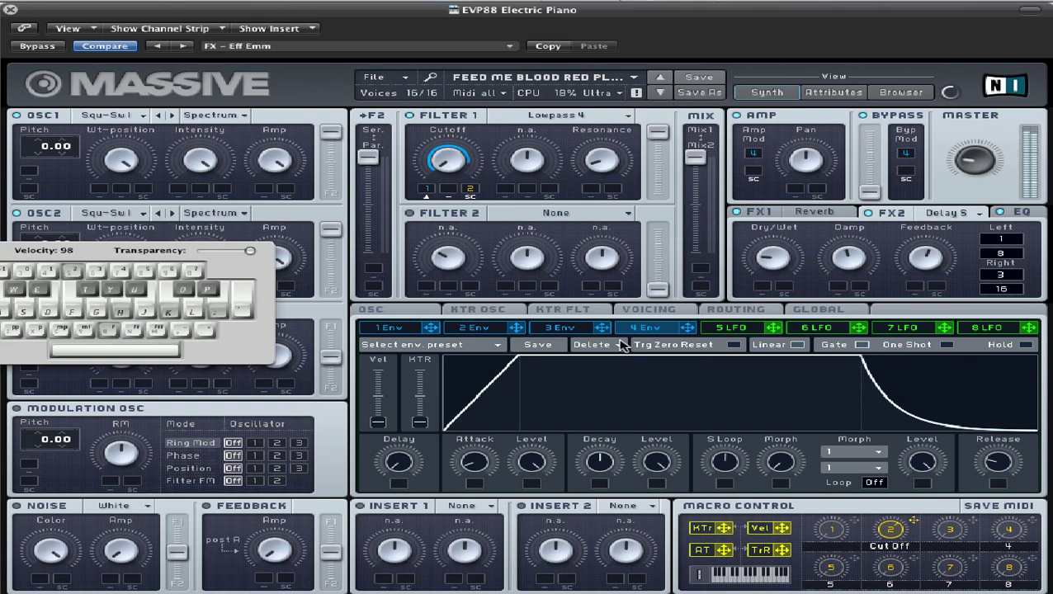
key(k)
key(semicolon)
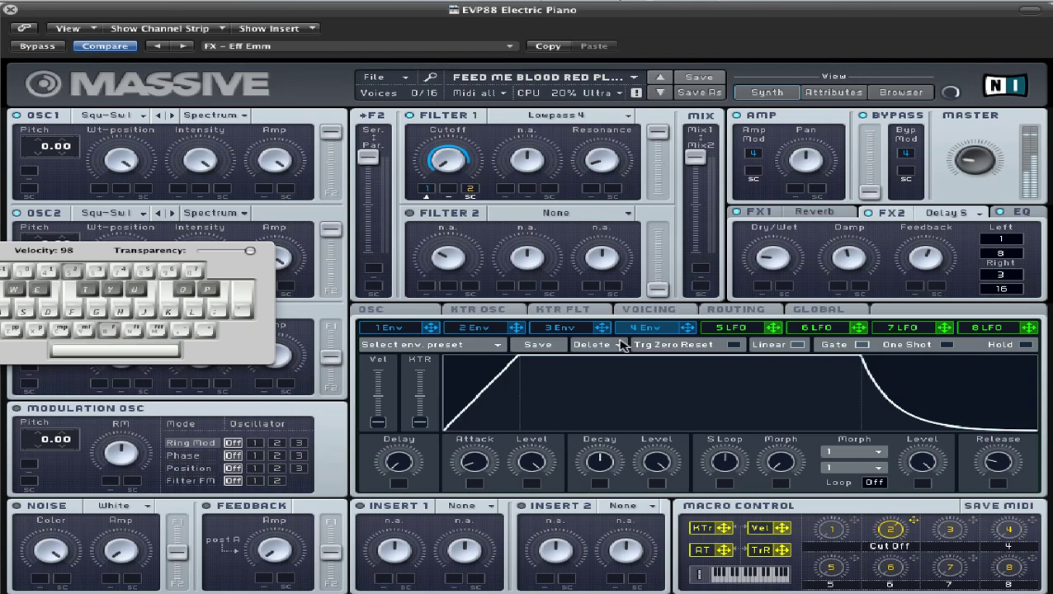
key(j)
key(g)
key(h)
key(k)
key(f)
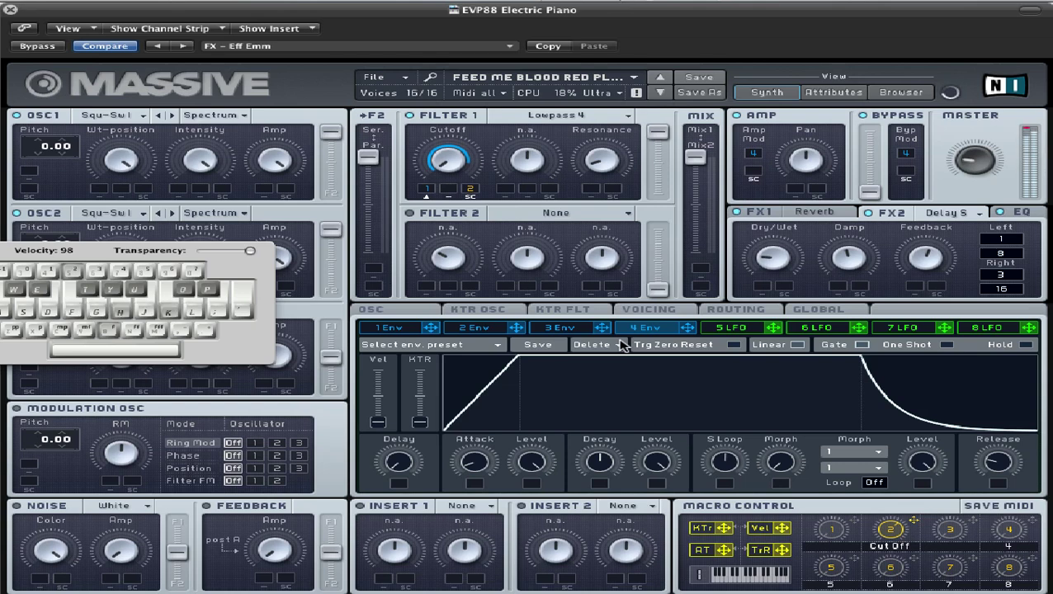
key(k)
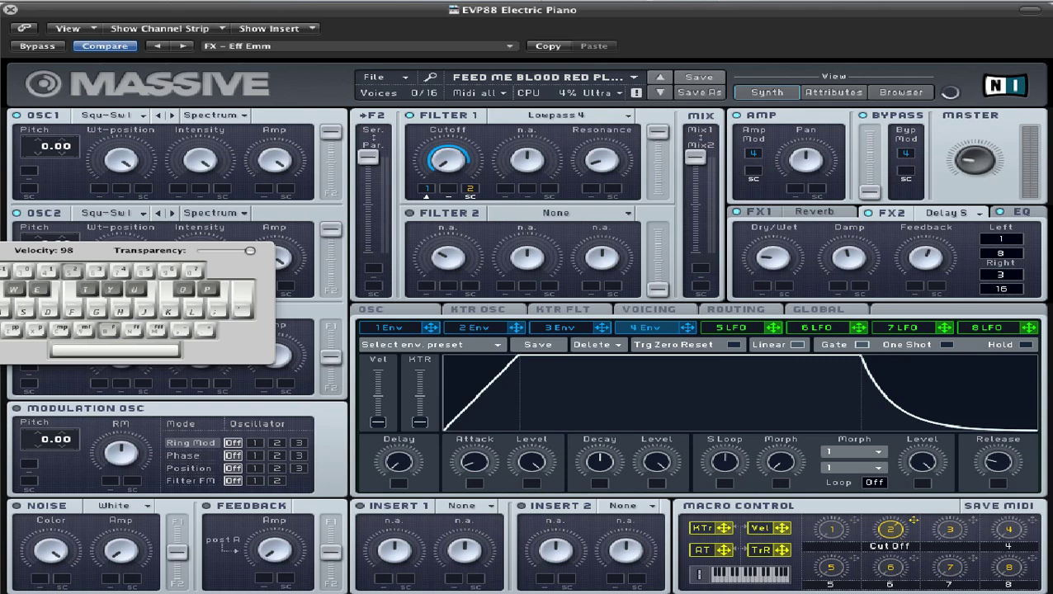
key(Caps_Lock)
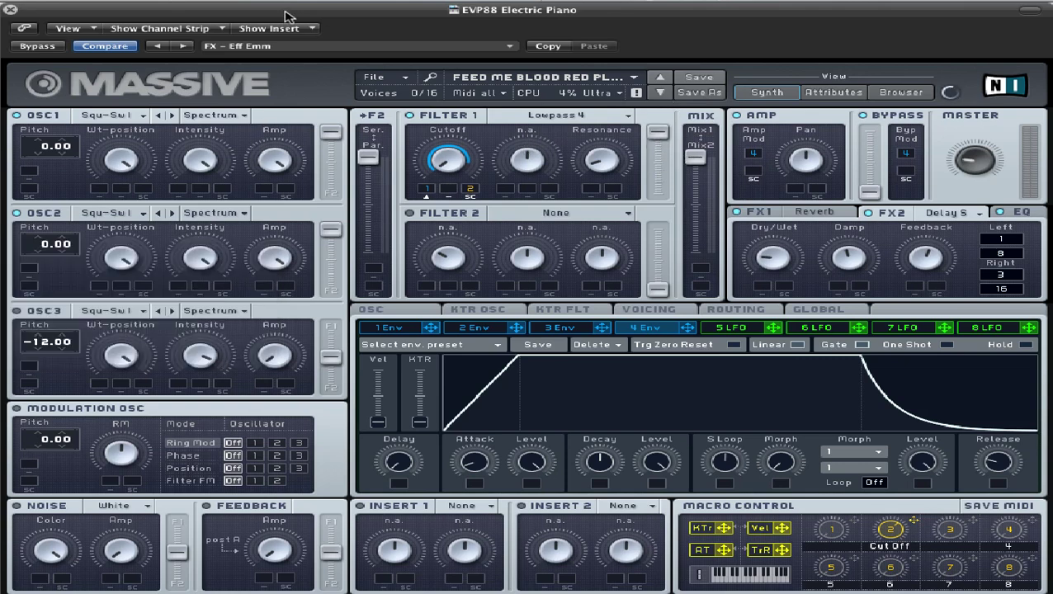
click(12, 9)
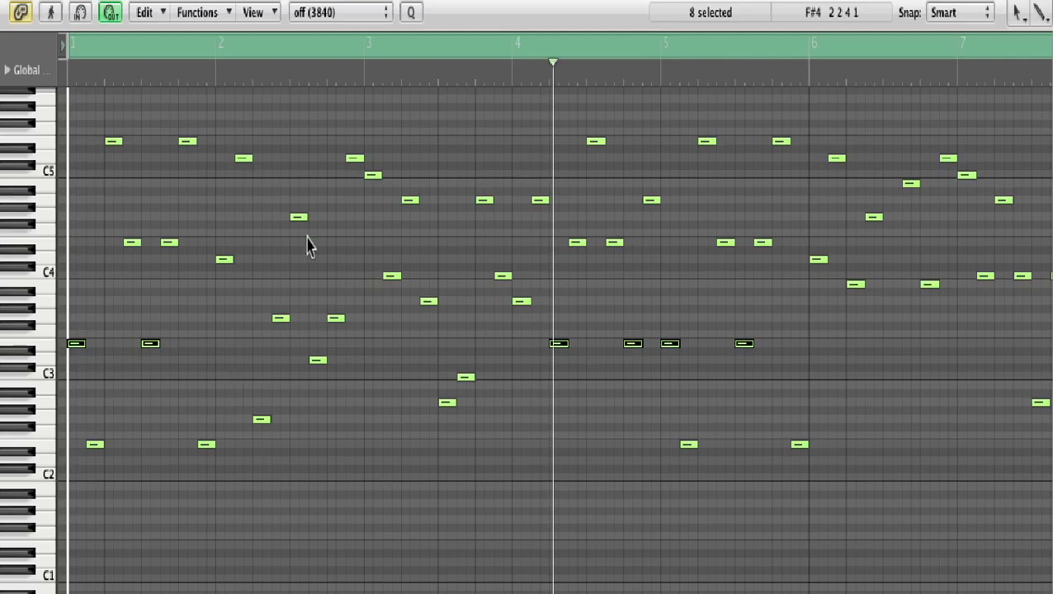
Deselect the eight notes in the Piano Roll and scroll around the arpeggio pattern.
scroll(307, 278, up, 3)
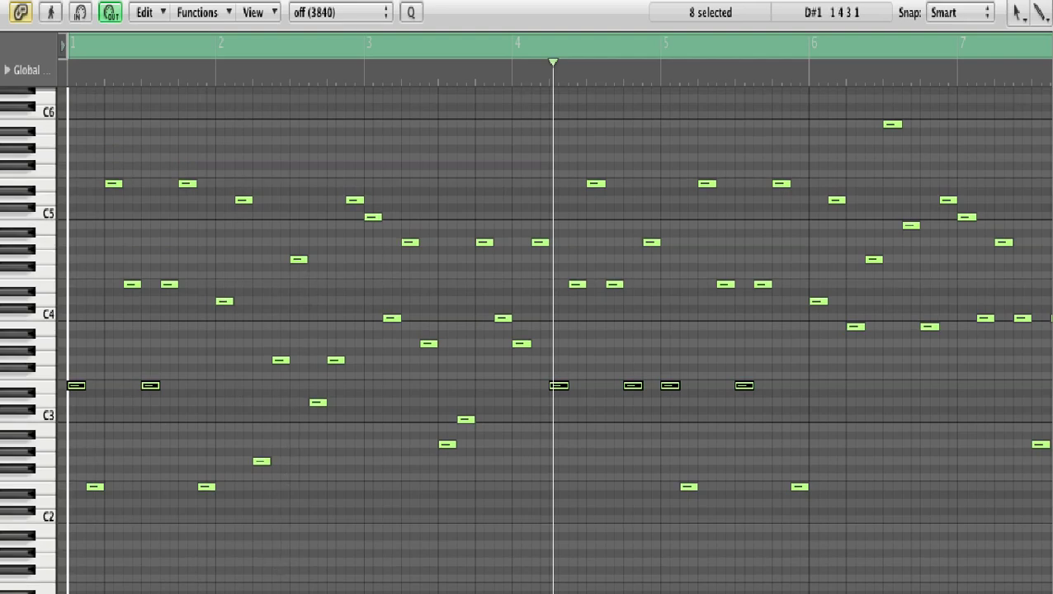
scroll(553, 312, right, 5)
click(84, 161)
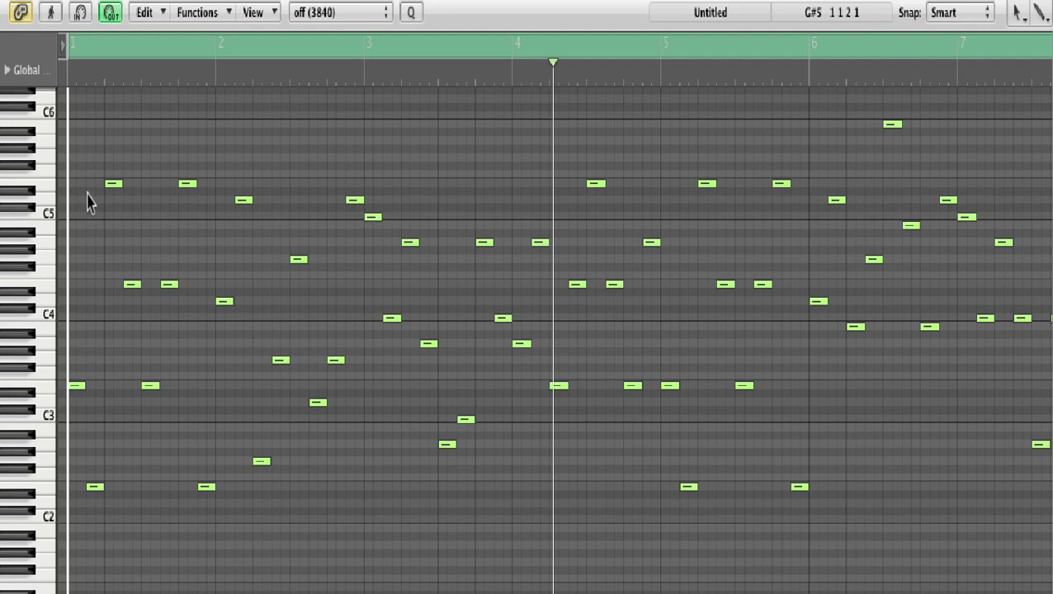
scroll(95, 505, up, 2)
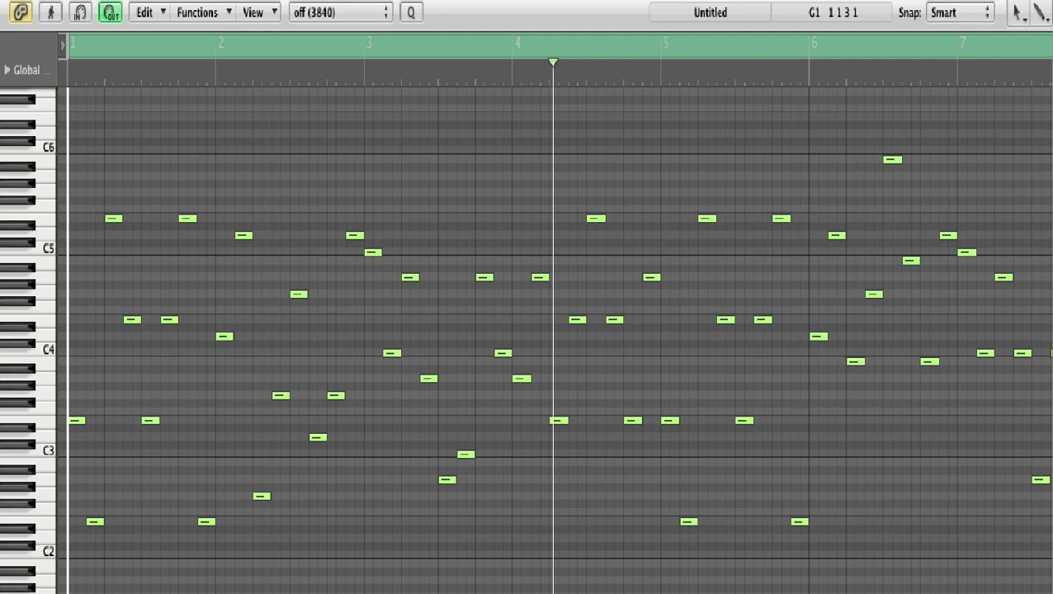
scroll(554, 312, right, 10)
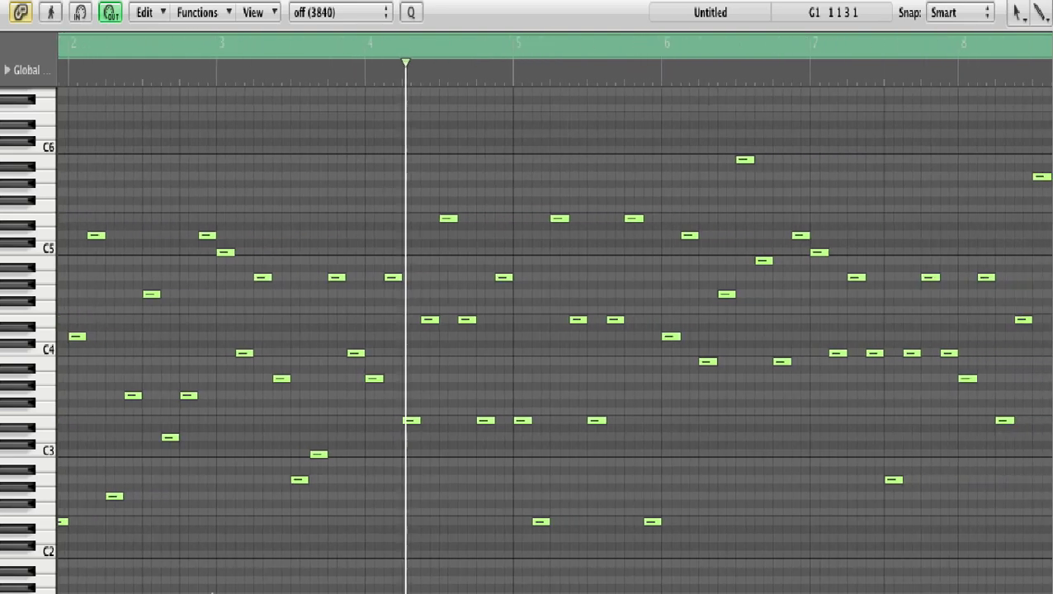
scroll(554, 313, left, 10)
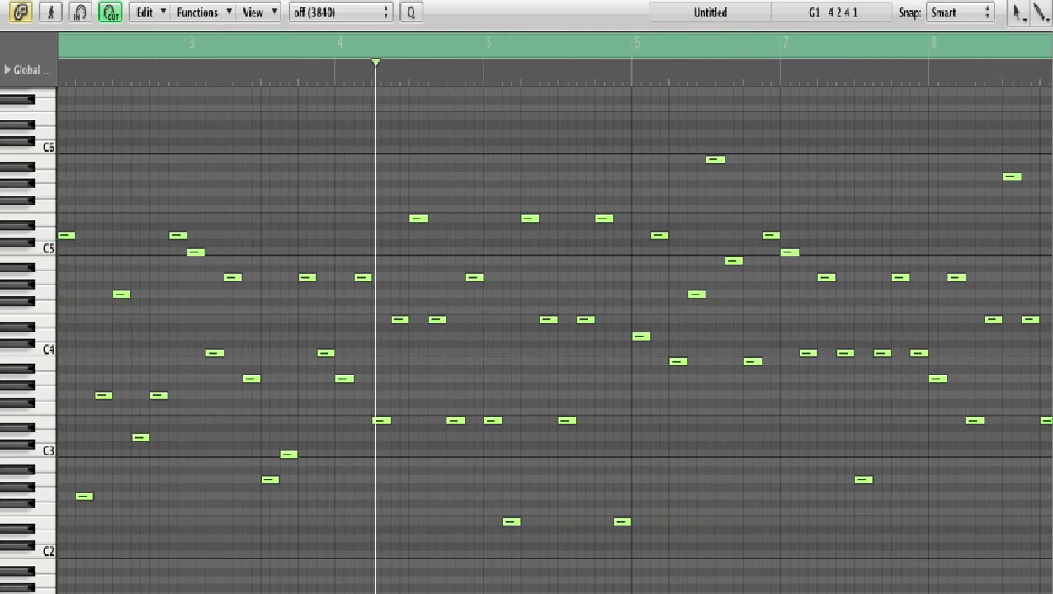